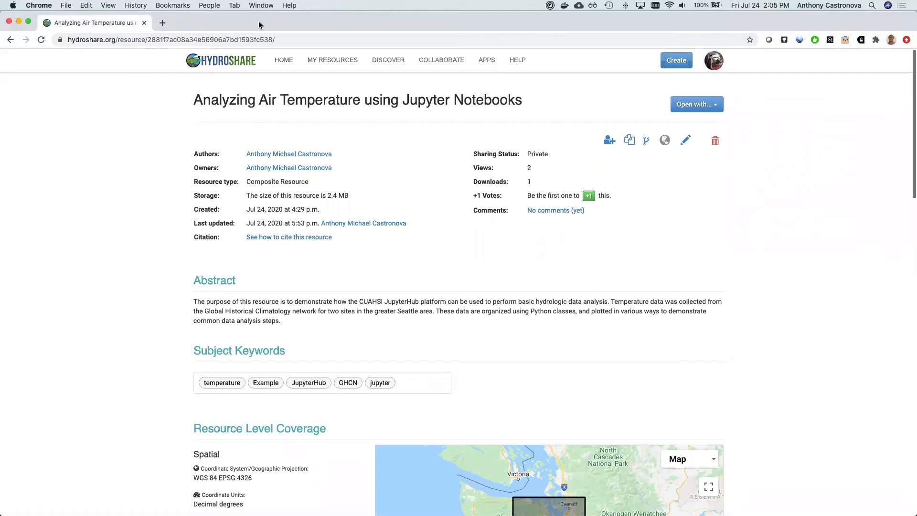
Open the air temperature resource with CUAHSI JupyterHub and choose the Python 3.7 - Scientific server environment.
{"action": "left_click", "coordinate": [696, 105]}
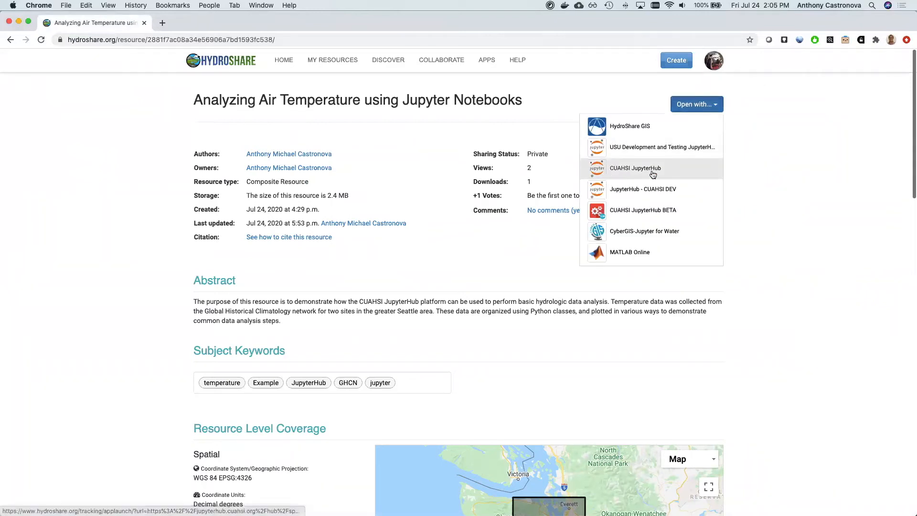
{"action": "left_click", "coordinate": [672, 170]}
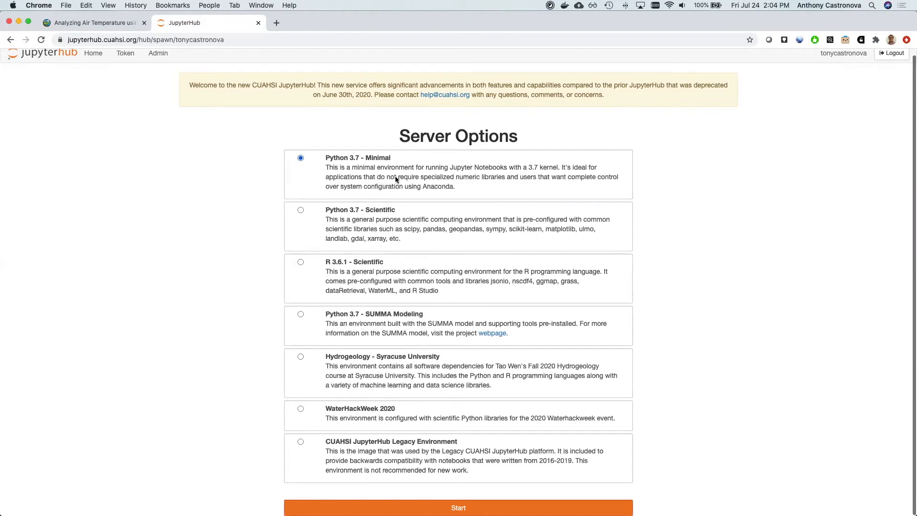
{"action": "left_click", "coordinate": [414, 217]}
{"action": "scroll", "coordinate": [216, 230], "scroll_direction": "down", "scroll_amount": 1}
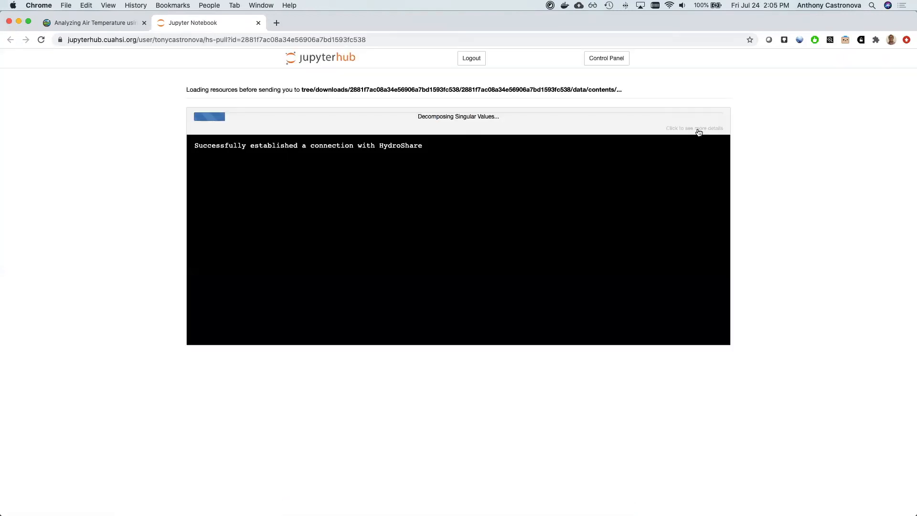
Collapse the loading details and examine the content files listed on the HydroShare resource page.
{"action": "left_click", "coordinate": [696, 128]}
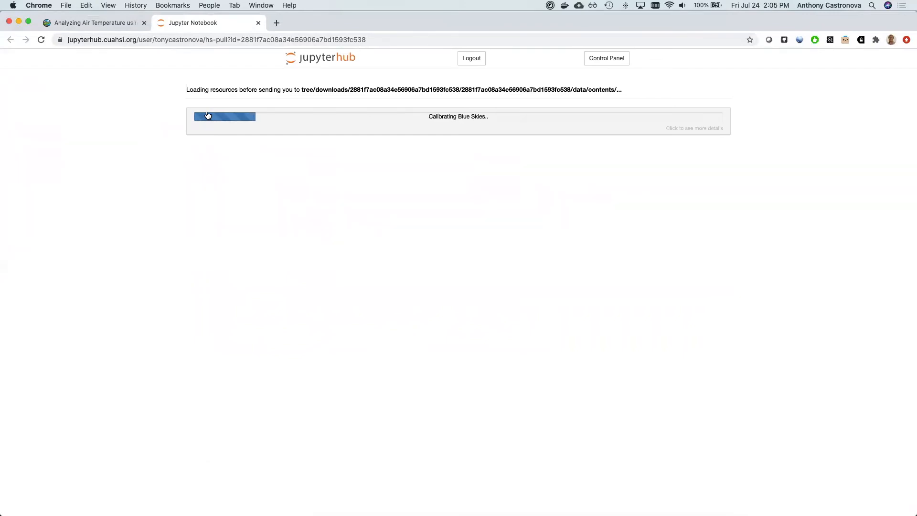
{"action": "key", "text": "super+1"}
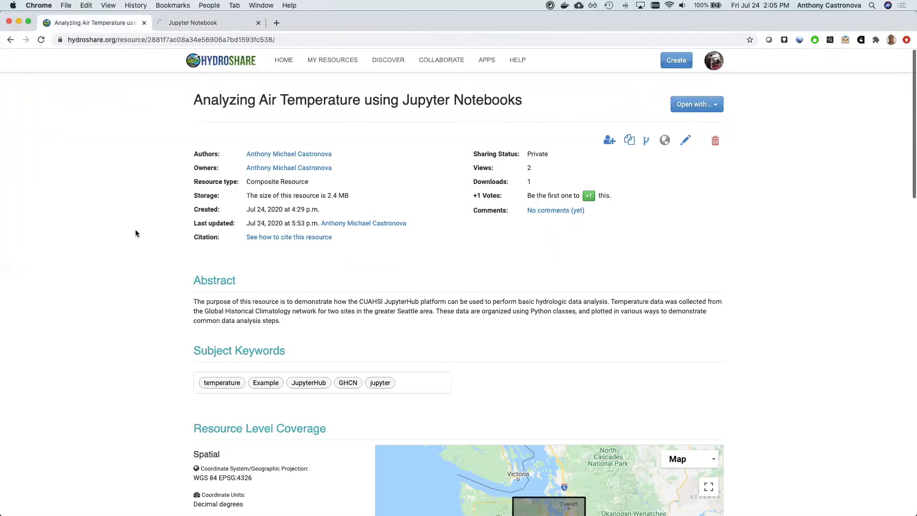
{"action": "scroll", "coordinate": [136, 233], "scroll_direction": "down", "scroll_amount": 10}
{"action": "left_click", "coordinate": [453, 327]}
{"action": "left_click", "coordinate": [311, 328]}
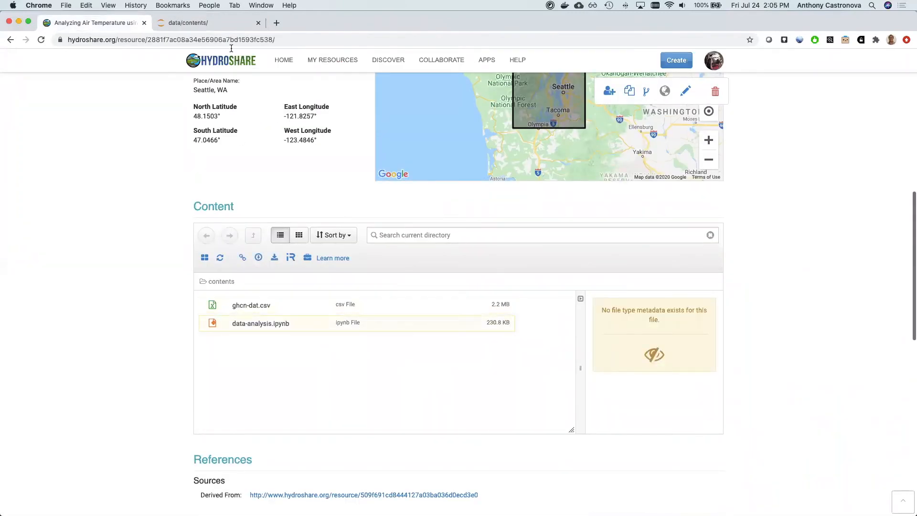
Open data-analysis.ipynb from the JupyterHub files and run its library installation and standard import cells.
{"action": "left_click", "coordinate": [226, 29]}
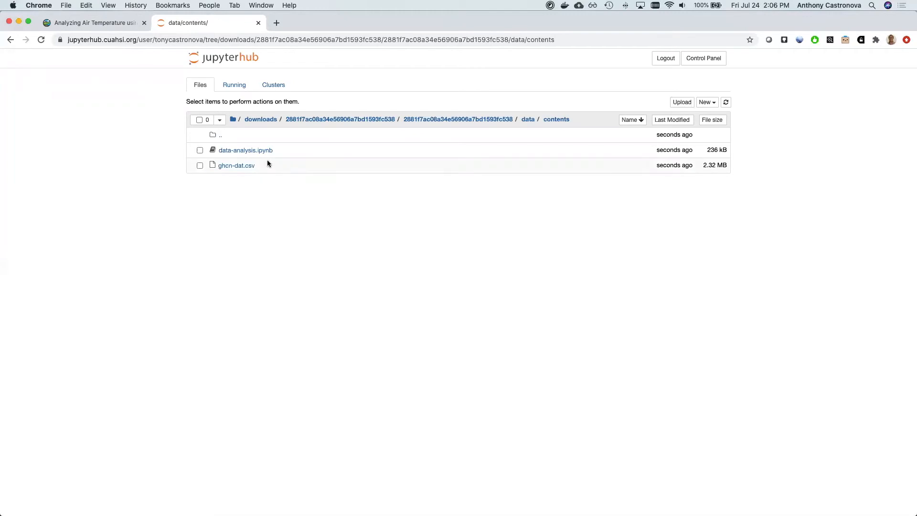
{"action": "left_click", "coordinate": [254, 150]}
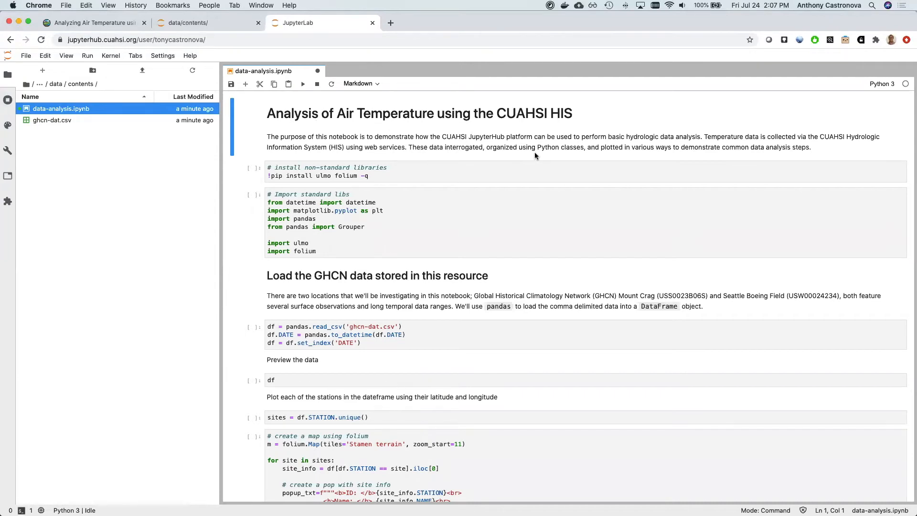
{"action": "key", "text": "shift+Return"}
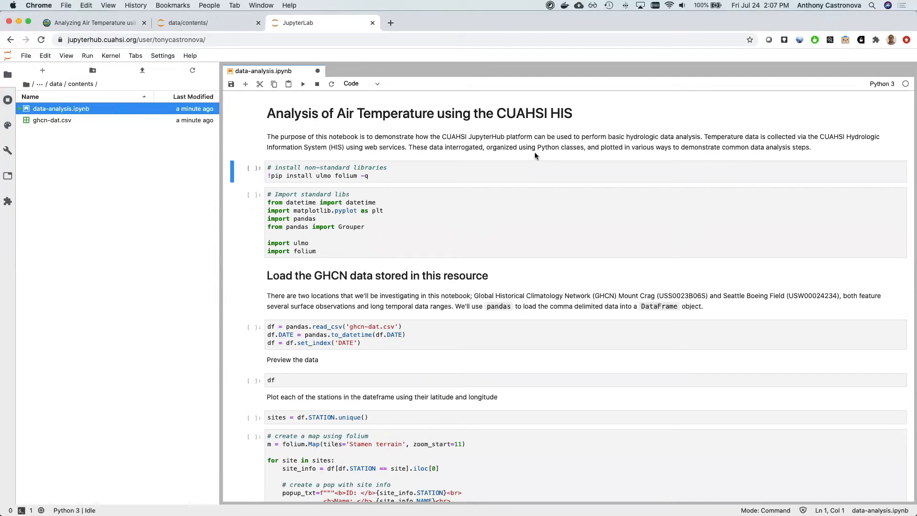
{"action": "key", "text": "shift+Return"}
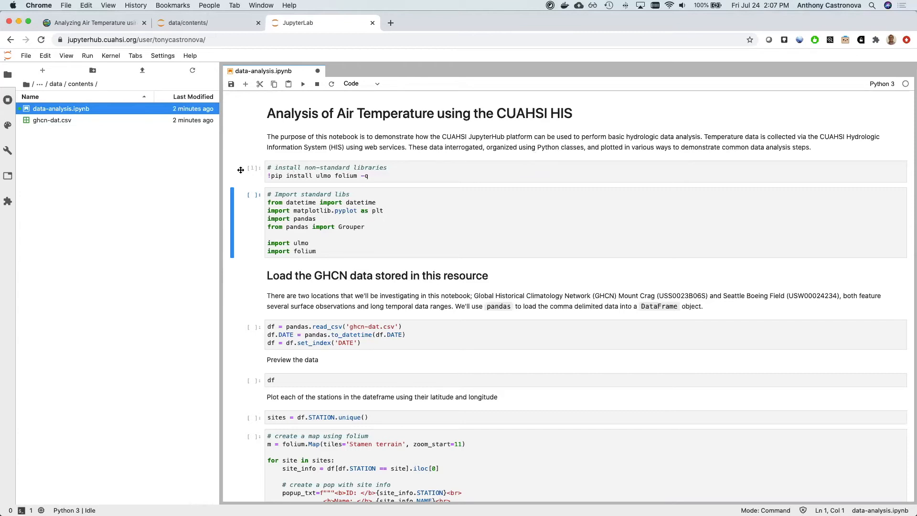
{"action": "key", "text": "shift+Return"}
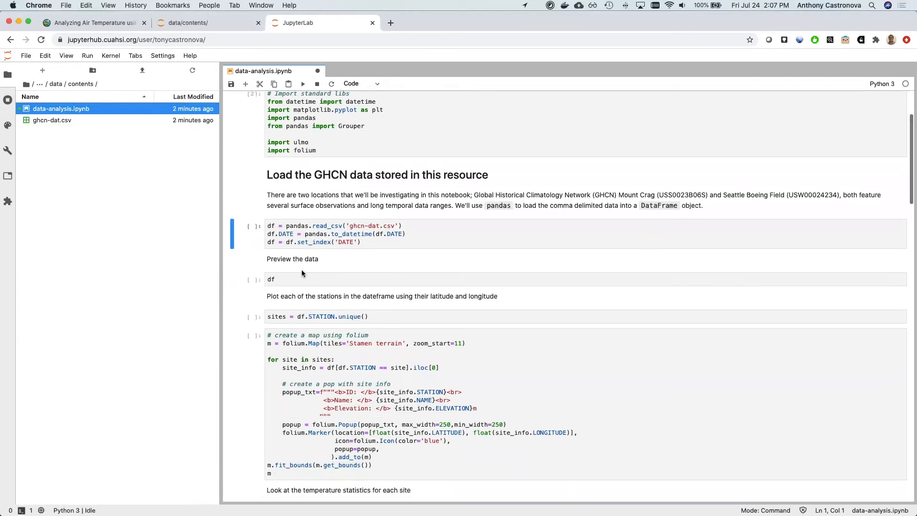
Examine the station, date and weather columns in ghcn-dat.csv, and return to the data-analysis notebook.
{"action": "double_click", "coordinate": [53, 121]}
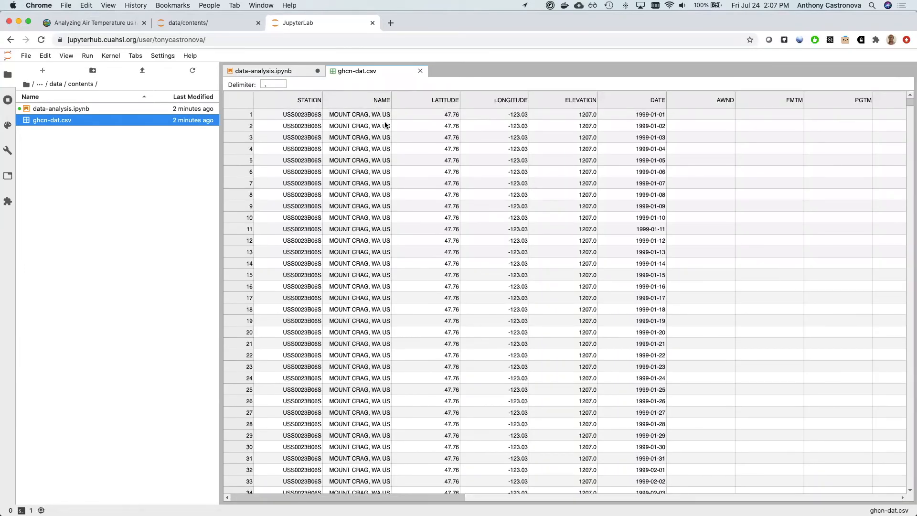
{"action": "scroll", "coordinate": [529, 140], "scroll_direction": "right", "scroll_amount": 5}
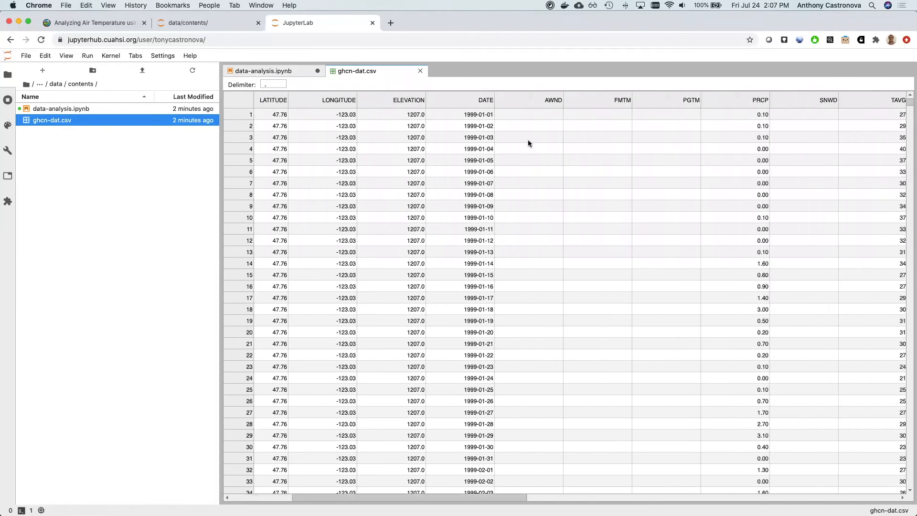
{"action": "scroll", "coordinate": [529, 140], "scroll_direction": "right", "scroll_amount": 5}
{"action": "scroll", "coordinate": [534, 140], "scroll_direction": "right", "scroll_amount": 8}
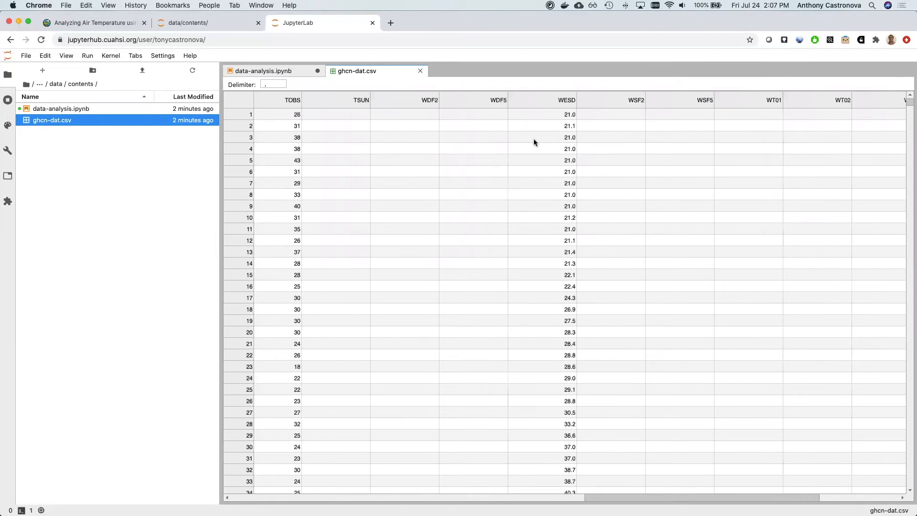
{"action": "scroll", "coordinate": [535, 138], "scroll_direction": "left", "scroll_amount": 5}
{"action": "key", "text": "ctrl+shift+bracketleft"}
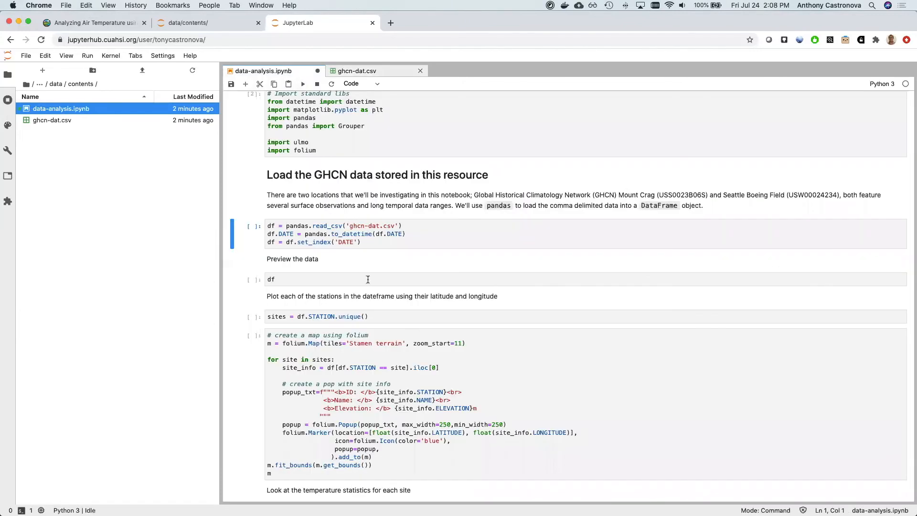
Run the cells that load ghcn-dat.csv and preview the df DataFrame, and narrow the file browser to widen the notebook.
{"action": "left_click", "coordinate": [400, 249]}
{"action": "key", "text": "shift+Return"}
{"action": "key", "text": "shift+Return"}
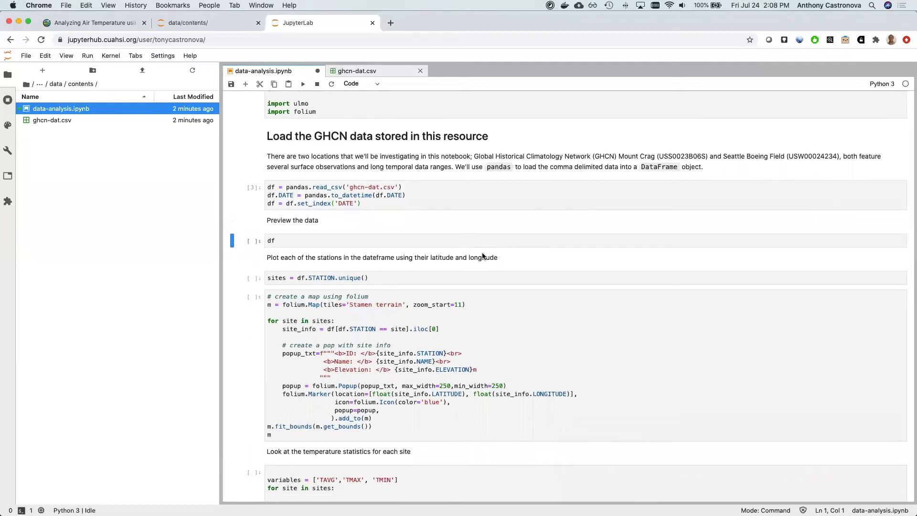
{"action": "key", "text": "shift+Return"}
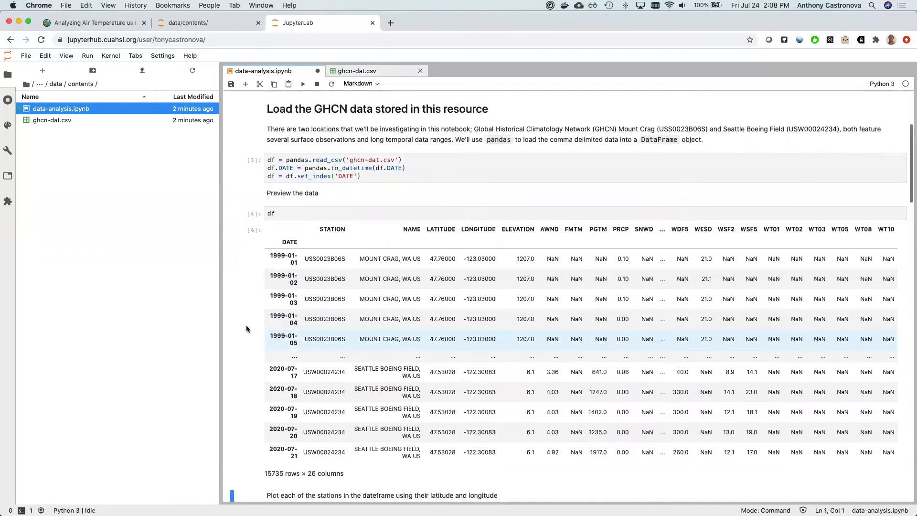
{"action": "left_click_drag", "start_coordinate": [220, 328], "coordinate": [102, 328]}
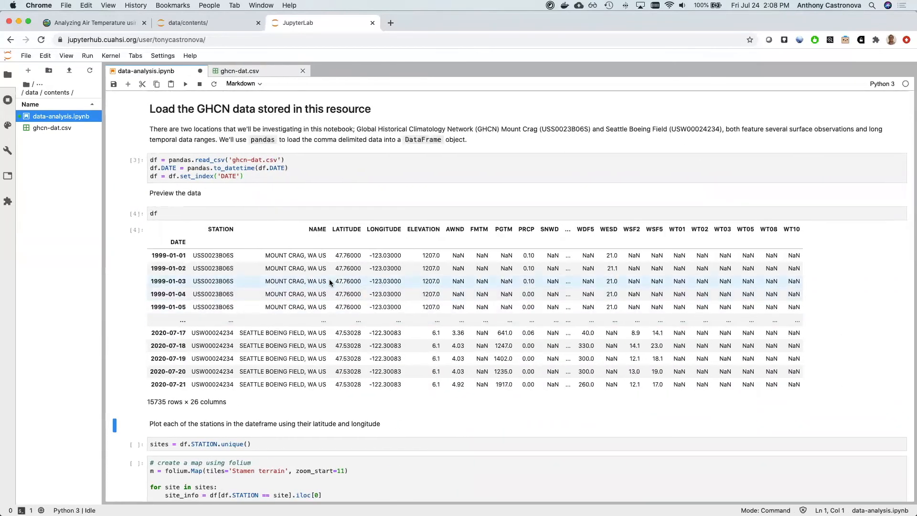
Run the cells that collect the unique station sites and plot them on a folium map.
{"action": "scroll", "coordinate": [223, 262], "scroll_direction": "down", "scroll_amount": 1}
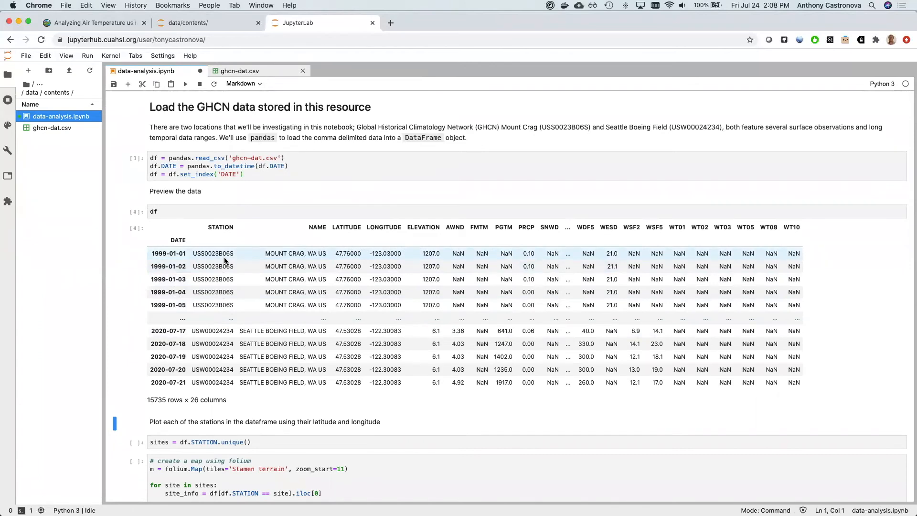
{"action": "scroll", "coordinate": [211, 340], "scroll_direction": "down", "scroll_amount": 2}
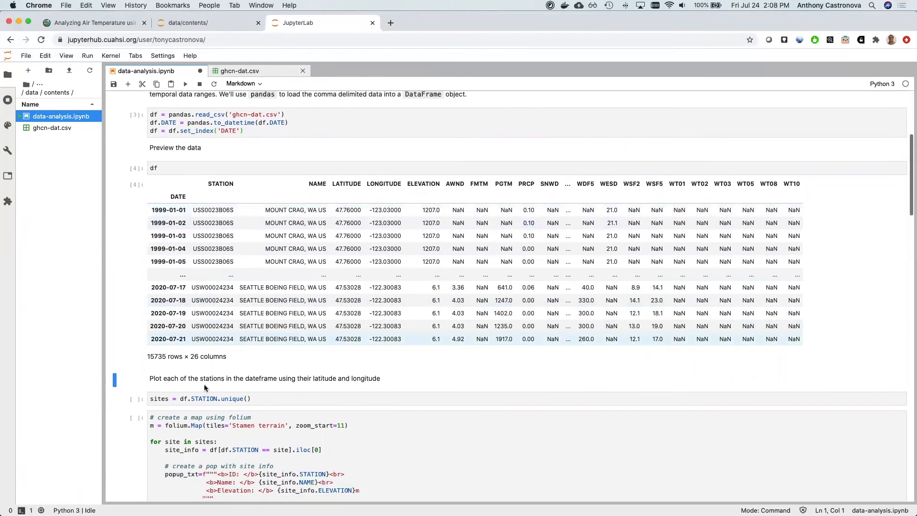
{"action": "key", "text": "shift+Return"}
{"action": "key", "text": "shift+Return"}
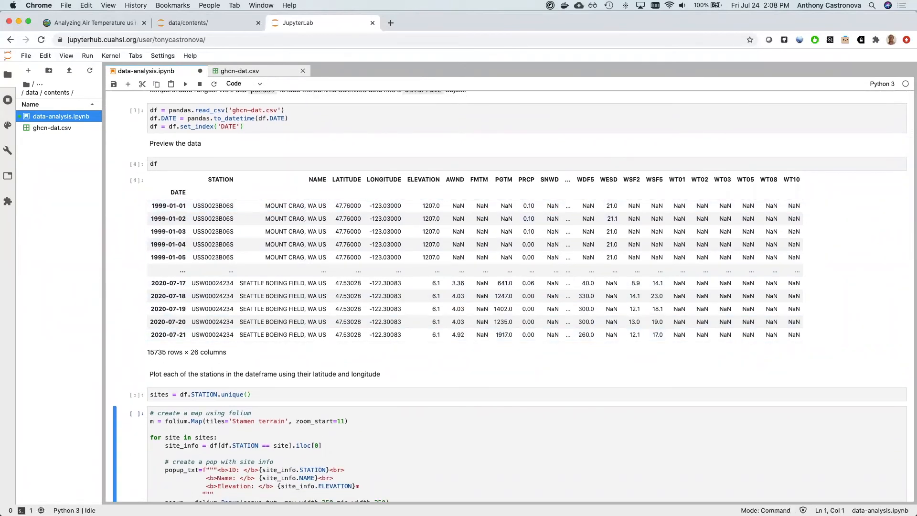
{"action": "scroll", "coordinate": [194, 362], "scroll_direction": "down", "scroll_amount": 4}
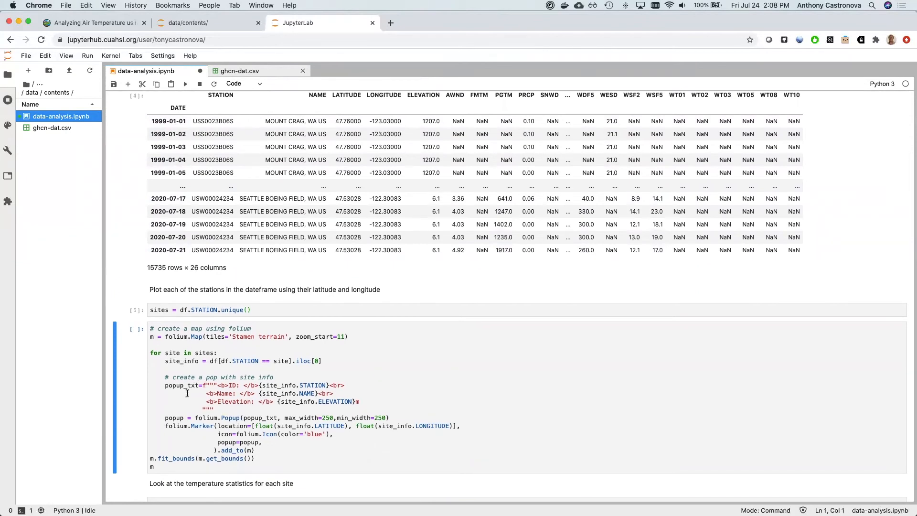
{"action": "key", "text": "shift+Return"}
{"action": "scroll", "coordinate": [114, 420], "scroll_direction": "down", "scroll_amount": 10}
Inspect the popups of the Seattle Boeing Field and Mount Crag markers and the surrounding region on the map.
{"action": "left_click", "coordinate": [775, 397]}
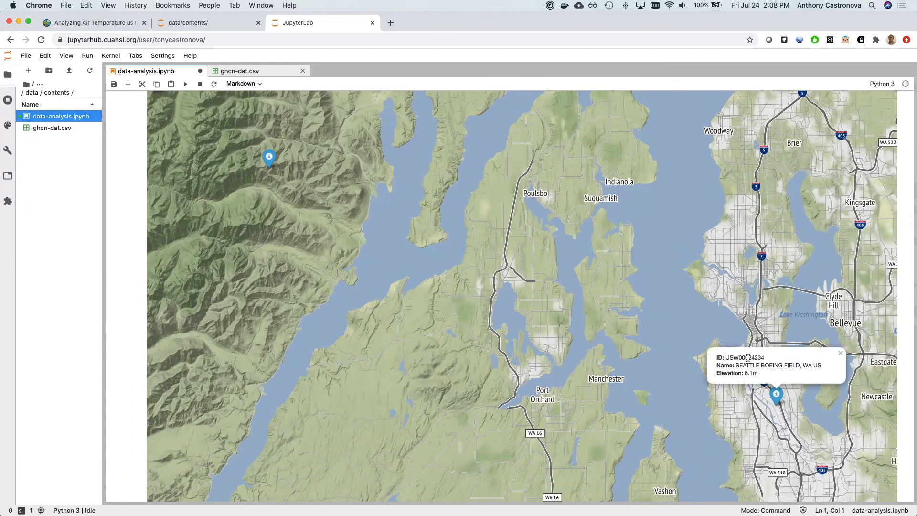
{"action": "left_click", "coordinate": [269, 160]}
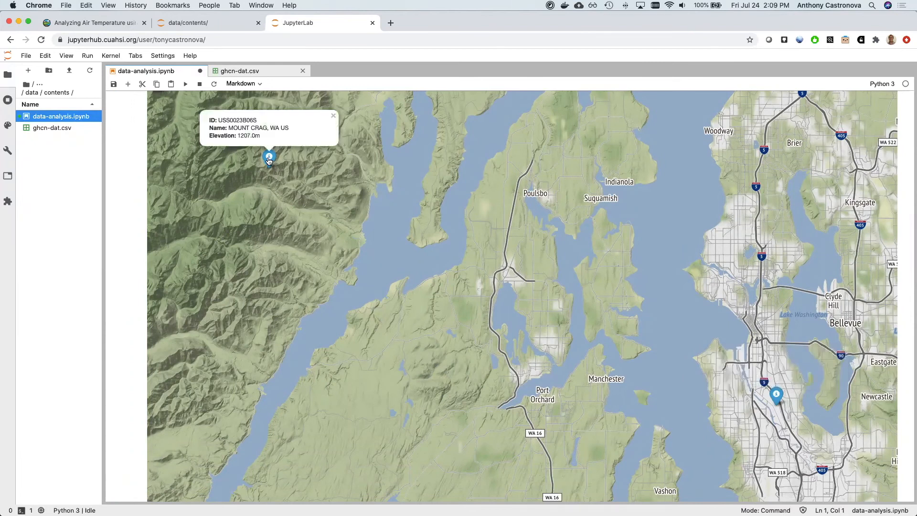
{"action": "left_click", "coordinate": [138, 272]}
{"action": "scroll", "coordinate": [126, 312], "scroll_direction": "down", "scroll_amount": 3}
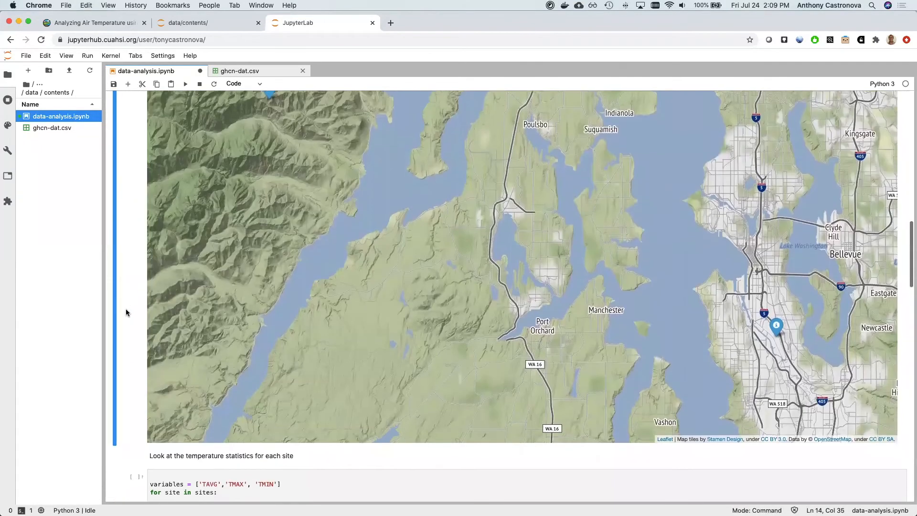
{"action": "scroll", "coordinate": [126, 313], "scroll_direction": "up", "scroll_amount": 5}
{"action": "scroll", "coordinate": [485, 285], "scroll_direction": "down", "scroll_amount": 2}
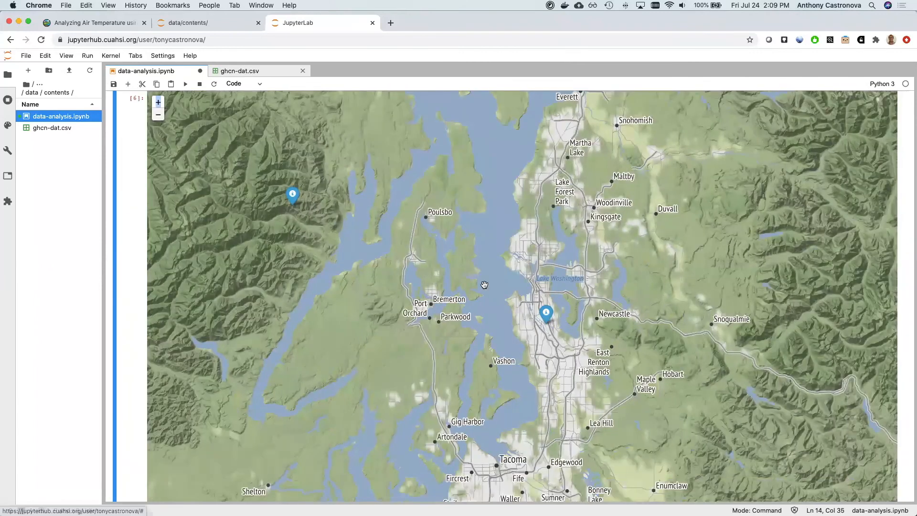
{"action": "scroll", "coordinate": [520, 315], "scroll_direction": "down", "scroll_amount": 2}
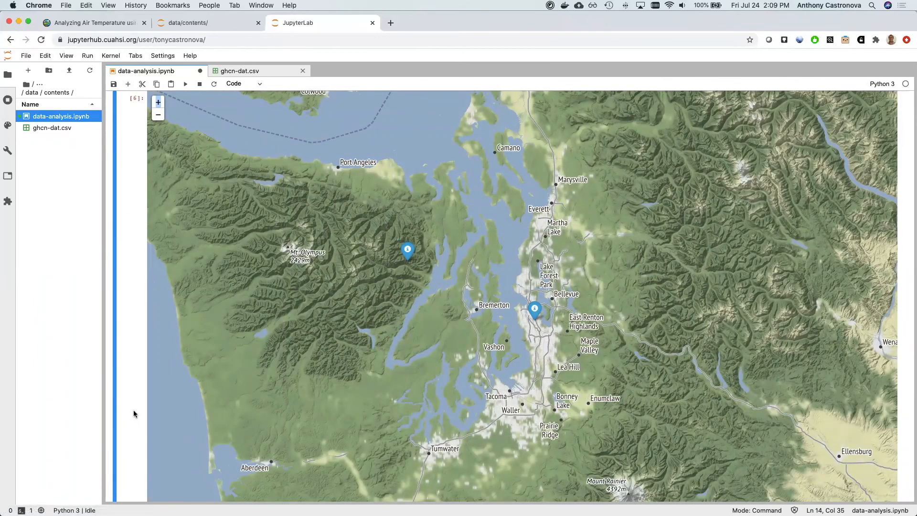
Run the cell that prints TAVG, TMAX and TMIN statistics for each site.
{"action": "scroll", "coordinate": [133, 414], "scroll_direction": "down", "scroll_amount": 15}
{"action": "left_click", "coordinate": [271, 325]}
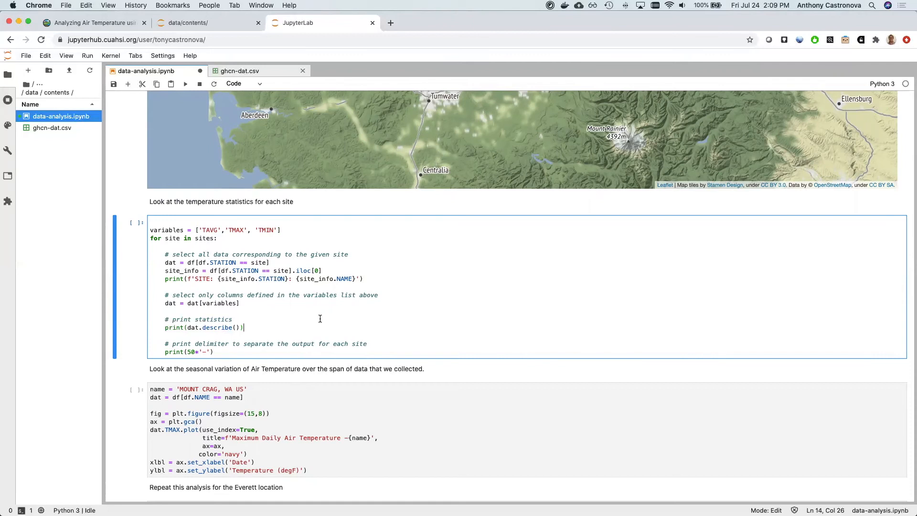
{"action": "key", "text": "shift+Return"}
{"action": "scroll", "coordinate": [145, 378], "scroll_direction": "down", "scroll_amount": 5}
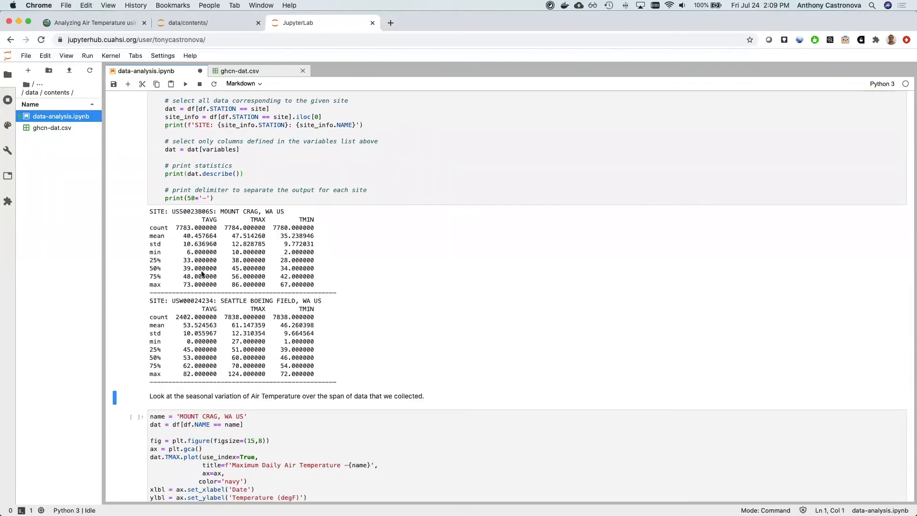
{"action": "scroll", "coordinate": [198, 333], "scroll_direction": "down", "scroll_amount": 1}
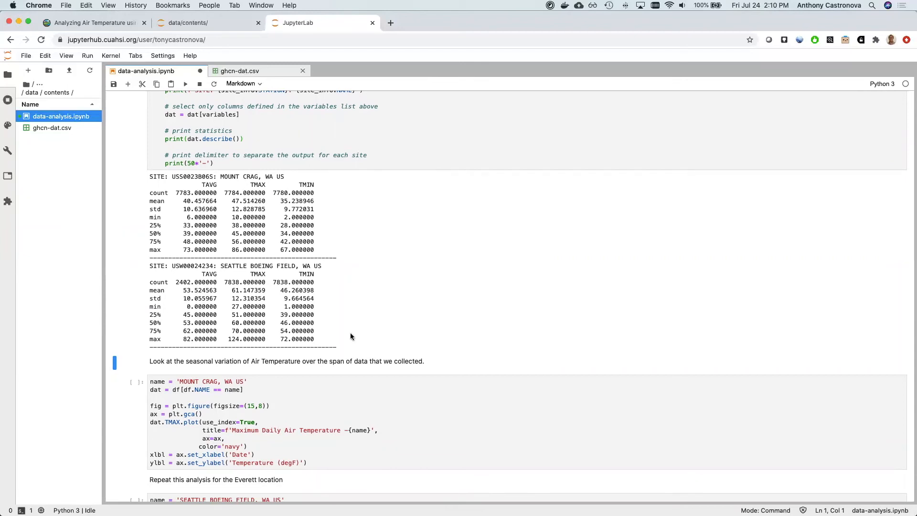
Run the cell that plots maximum daily air temperature for Mount Crag, WA in navy.
{"action": "scroll", "coordinate": [351, 334], "scroll_direction": "down", "scroll_amount": 3}
{"action": "scroll", "coordinate": [350, 333], "scroll_direction": "down", "scroll_amount": 5}
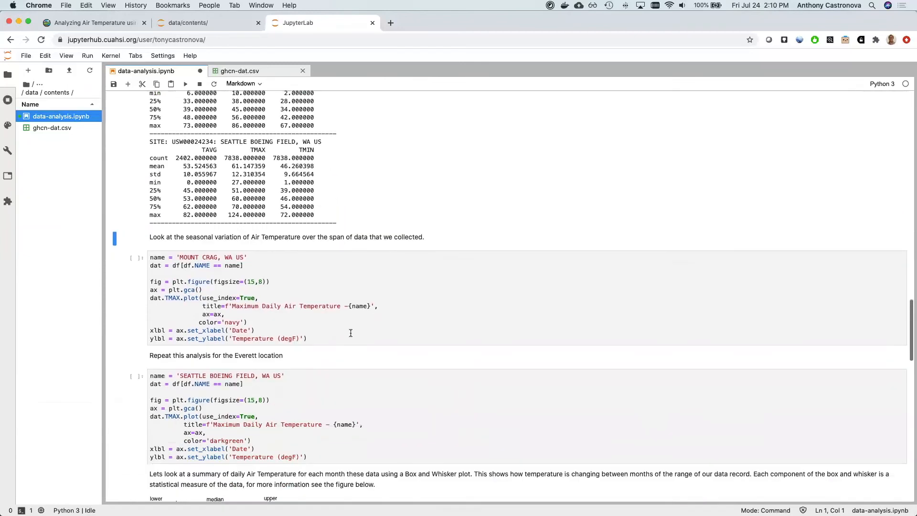
{"action": "left_click", "coordinate": [358, 232]}
{"action": "key", "text": "shift+Return"}
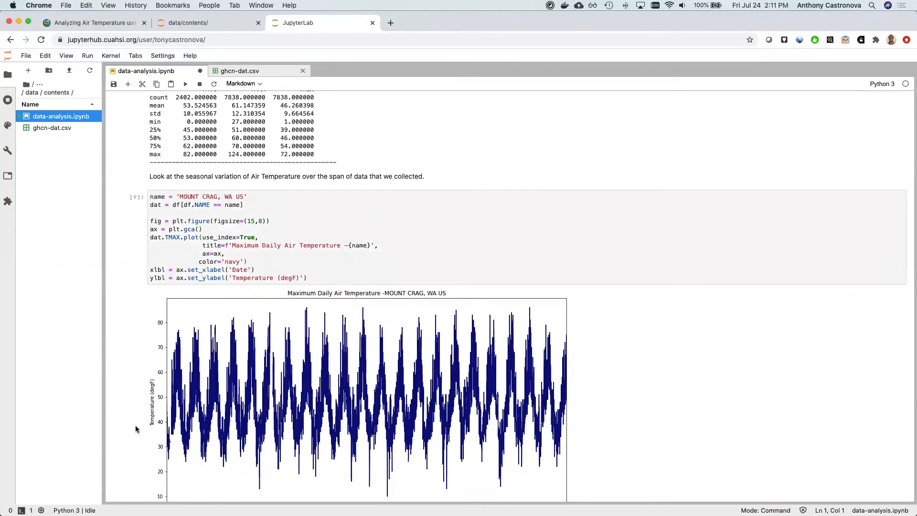
{"action": "scroll", "coordinate": [189, 414], "scroll_direction": "down", "scroll_amount": 5}
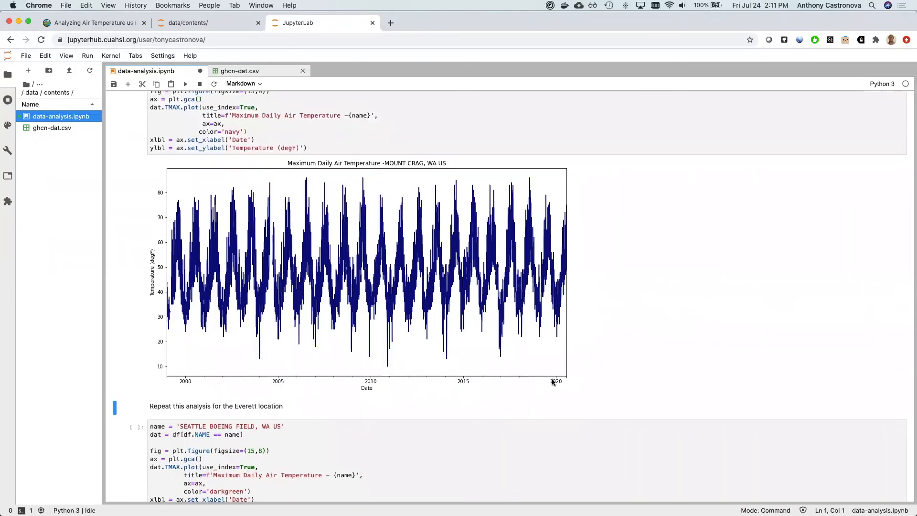
Run the cell that plots maximum daily air temperature for Seattle Boeing Field, WA in dark green.
{"action": "key", "text": "Down"}
{"action": "key", "text": "Return"}
{"action": "scroll", "coordinate": [142, 364], "scroll_direction": "down", "scroll_amount": 5}
{"action": "key", "text": "shift+Return"}
{"action": "scroll", "coordinate": [138, 374], "scroll_direction": "down", "scroll_amount": 5}
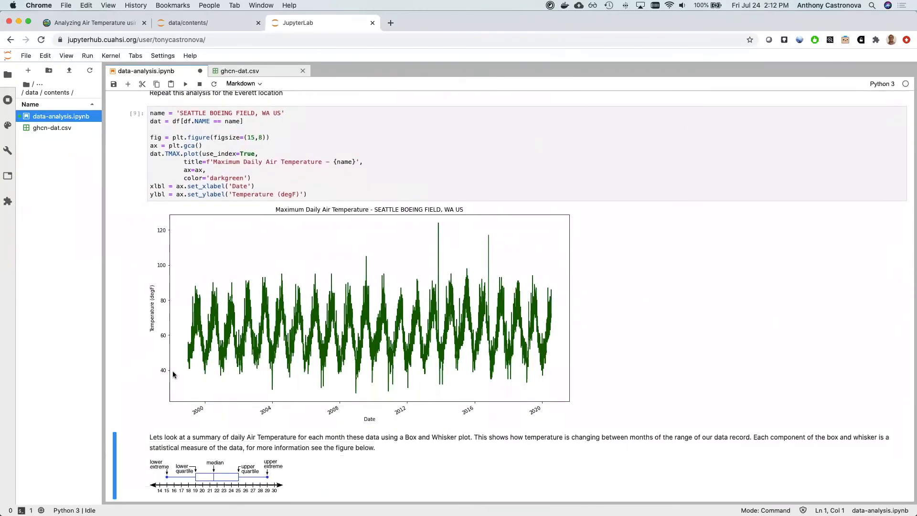
Run the cell that box-plots Mount Crag's maximum air temperature by month and saves it to Mt_Crag_max_temp_monthly.csv.
{"action": "scroll", "coordinate": [350, 286], "scroll_direction": "down", "scroll_amount": 7}
{"action": "scroll", "coordinate": [350, 288], "scroll_direction": "down", "scroll_amount": 6}
{"action": "left_click", "coordinate": [158, 206]}
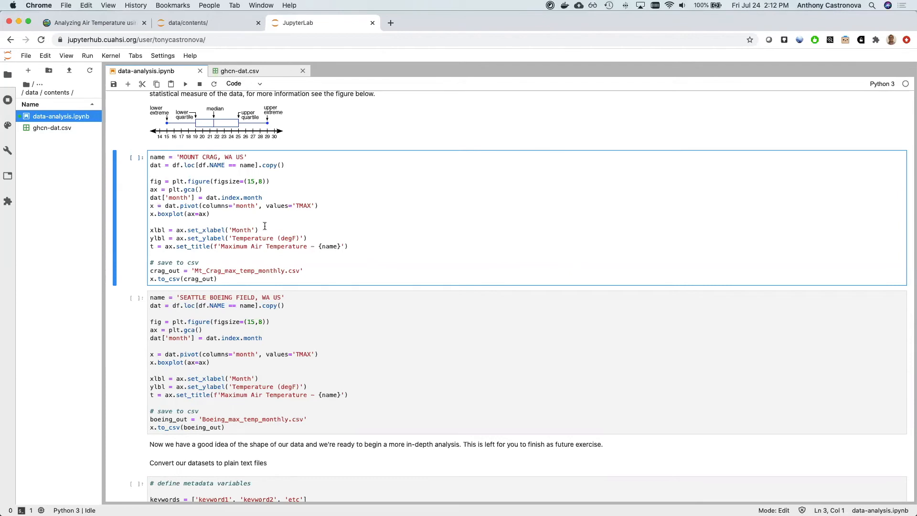
{"action": "left_click", "coordinate": [308, 206]}
{"action": "left_click", "coordinate": [394, 238]}
{"action": "key", "text": "shift+Return"}
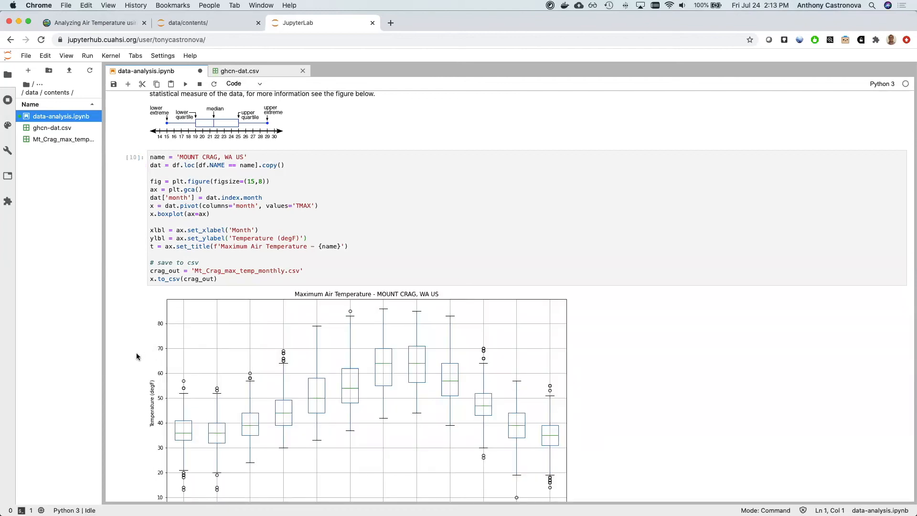
Run the cell that box-plots Seattle Boeing Field's maximum air temperature by month and saves it to Boeing_max_temp_monthly.csv.
{"action": "scroll", "coordinate": [136, 357], "scroll_direction": "down", "scroll_amount": 5}
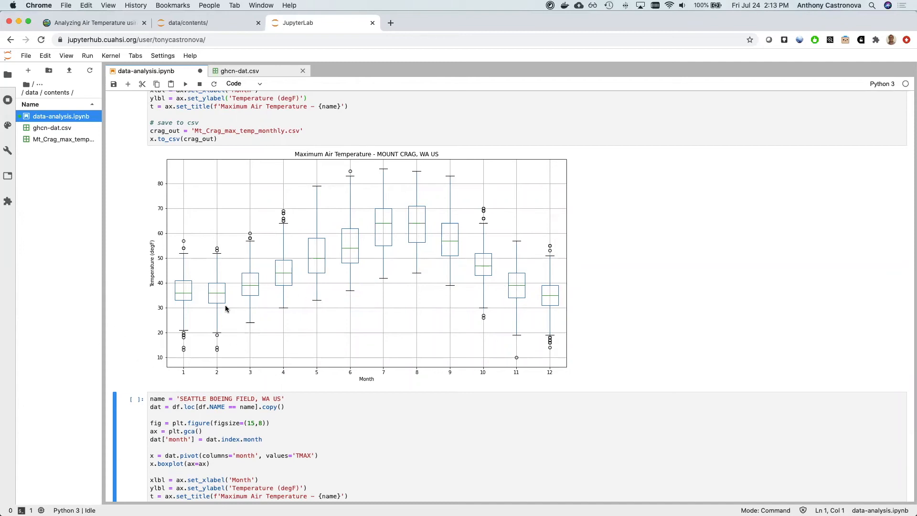
{"action": "scroll", "coordinate": [294, 357], "scroll_direction": "down", "scroll_amount": 3}
{"action": "left_click", "coordinate": [294, 358]}
{"action": "key", "text": "shift+Return"}
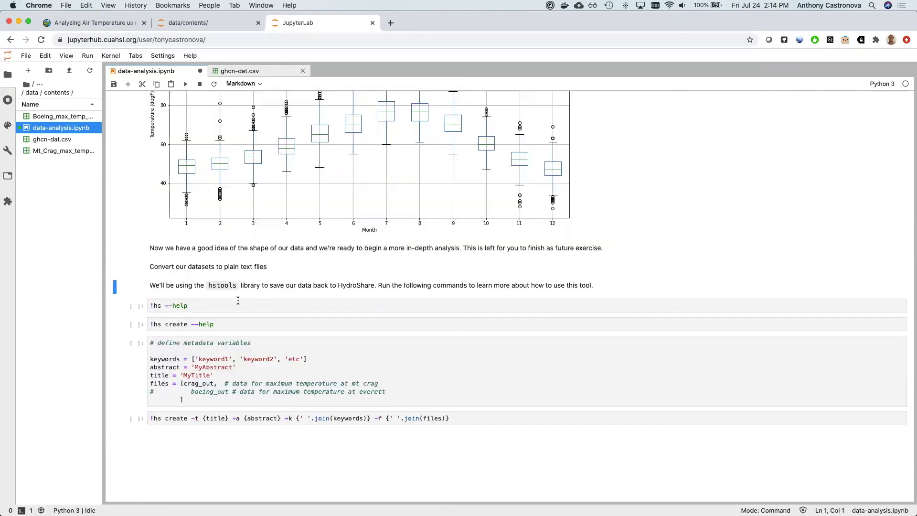
Run the !hs --help cell and read through the list of hstools commands.
{"action": "left_click", "coordinate": [417, 313]}
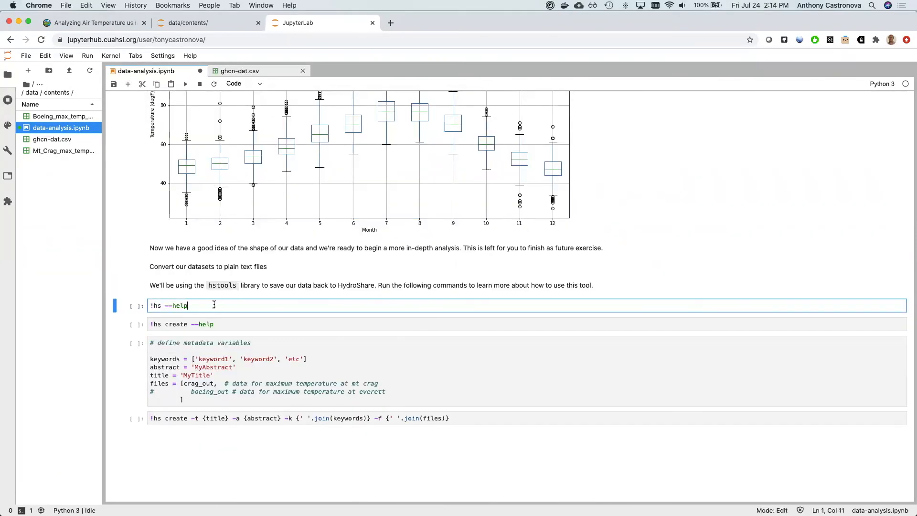
{"action": "key", "text": "shift+Return"}
{"action": "left_click", "coordinate": [127, 388]}
{"action": "scroll", "coordinate": [203, 359], "scroll_direction": "down", "scroll_amount": 3}
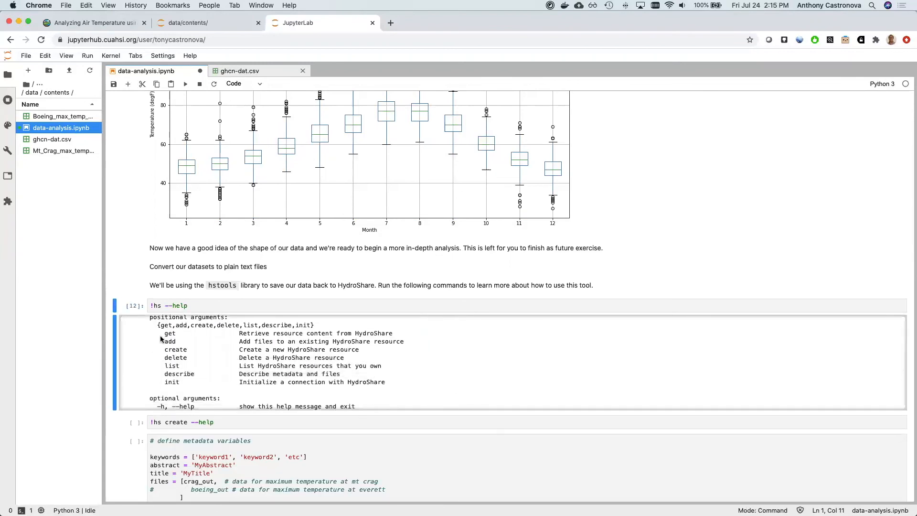
{"action": "scroll", "coordinate": [191, 368], "scroll_direction": "down", "scroll_amount": 3}
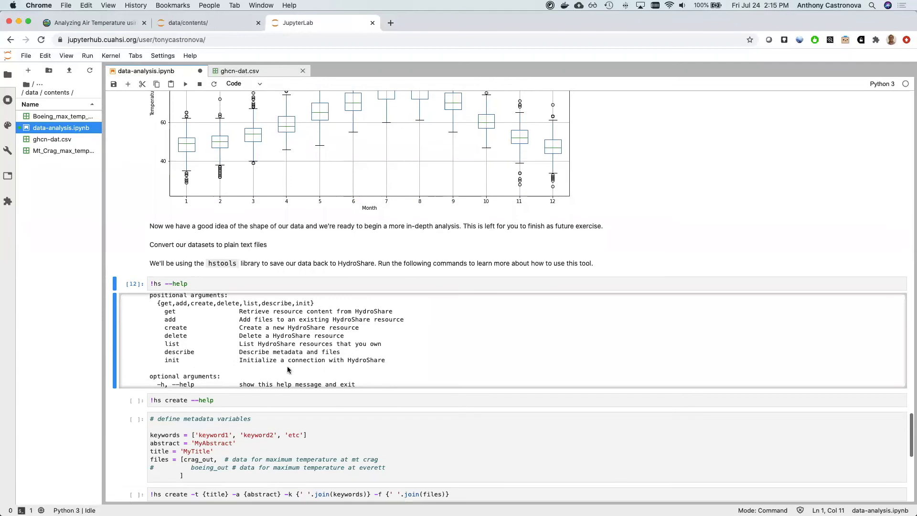
Run the !hs create --help cell and review its abstract, title, keywords and files options.
{"action": "left_click", "coordinate": [225, 367]}
{"action": "key", "text": "shift+Return"}
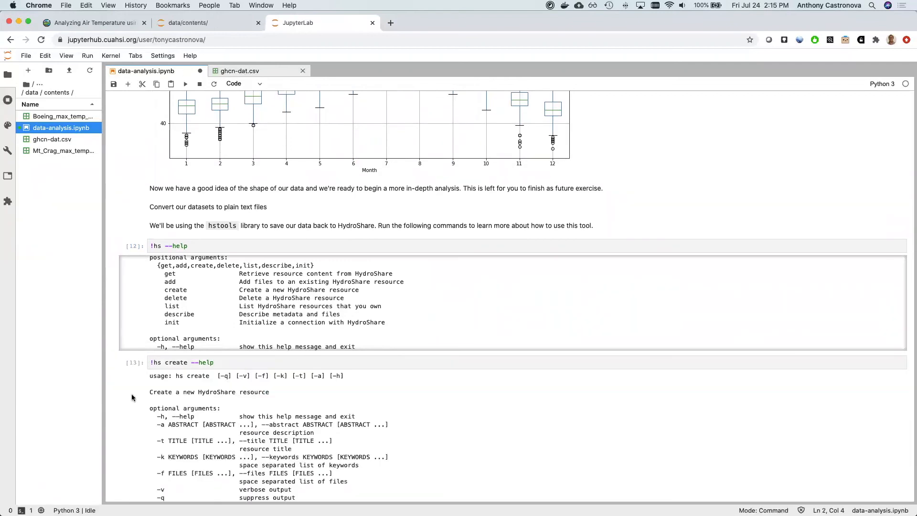
{"action": "scroll", "coordinate": [152, 340], "scroll_direction": "down", "scroll_amount": 5}
{"action": "left_click_drag", "start_coordinate": [175, 274], "coordinate": [209, 276]}
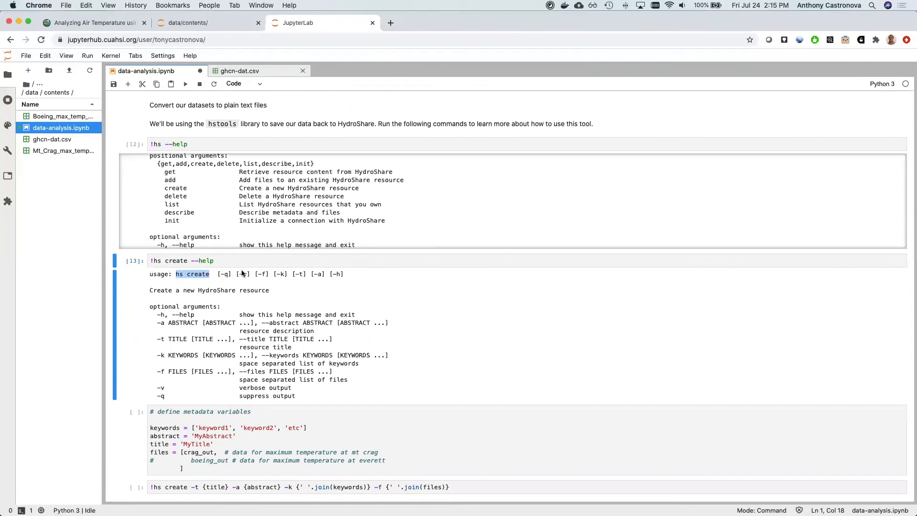
{"action": "left_click_drag", "start_coordinate": [157, 323], "coordinate": [176, 355]}
{"action": "left_click", "coordinate": [157, 374]}
{"action": "scroll", "coordinate": [158, 374], "scroll_direction": "down", "scroll_amount": 3}
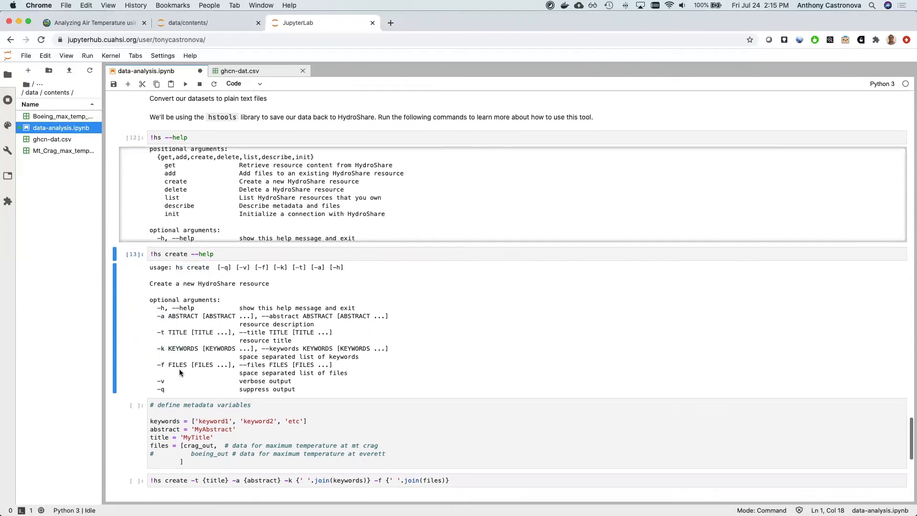
Replace the first two placeholder keywords in the metadata cell with 'GHCN' and 'Jupyter'.
{"action": "left_click", "coordinate": [210, 349]}
{"action": "double_click", "coordinate": [210, 348]}
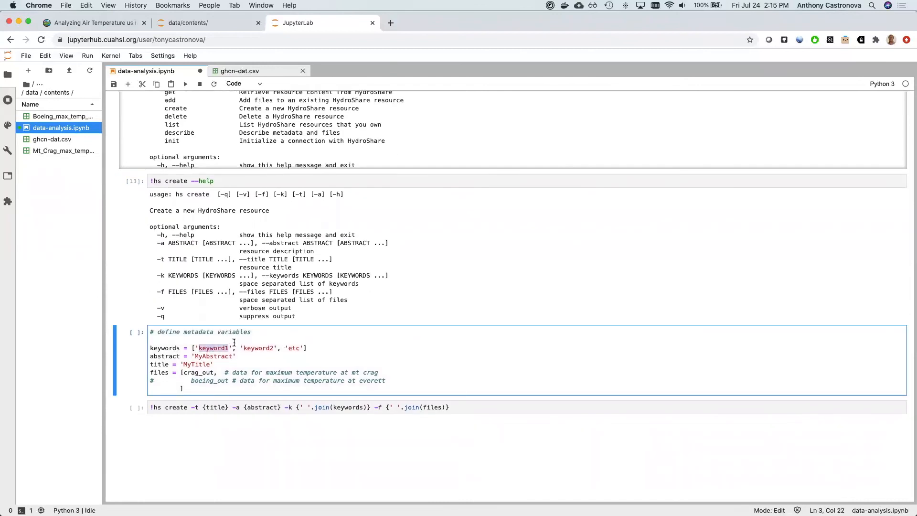
{"action": "type", "text": "GHCN"}
{"action": "key", "text": "Right"}
{"action": "key", "text": "Right"}
{"action": "key", "text": "Right"}
{"action": "key", "text": "Right"}
{"action": "type", "text": "JU"}
{"action": "key", "text": "BackSpace"}
{"action": "type", "text": "upyter"}
{"action": "key", "text": "Delete"}
{"action": "key", "text": "Delete"}
{"action": "key", "text": "Delete"}
{"action": "key", "text": "Delete"}
{"action": "key", "text": "Delete"}
{"action": "key", "text": "Delete"}
{"action": "key", "text": "Delete"}
{"action": "key", "text": "Delete"}
Replace the third placeholder keyword with 'Max Air Temp' and add the keyword 'Example' after it.
{"action": "key", "text": "Right"}
{"action": "key", "text": "Right"}
{"action": "key", "text": "Right"}
{"action": "key", "text": "Right"}
{"action": "type", "text": "Air Tempertu"}
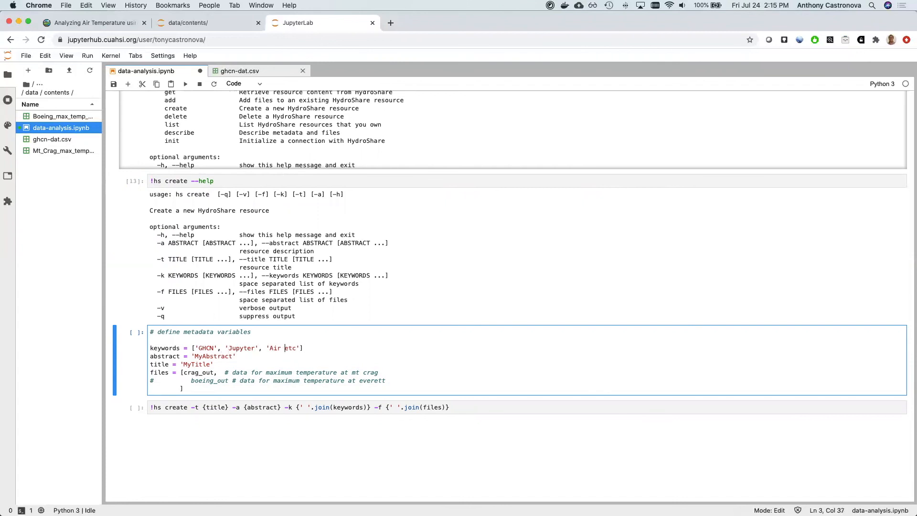
{"action": "key", "text": "BackSpace"}
{"action": "key", "text": "BackSpace"}
{"action": "key", "text": "BackSpace"}
{"action": "key", "text": "BackSpace"}
{"action": "key", "text": "Left"}
{"action": "key", "text": "Left"}
{"action": "key", "text": "Left"}
{"action": "key", "text": "Left"}
{"action": "key", "text": "Left"}
{"action": "key", "text": "Left"}
{"action": "key", "text": "Left"}
{"action": "key", "text": "Left"}
{"action": "type", "text": "Max"}
{"action": "key", "text": "Right"}
{"action": "key", "text": "Right"}
{"action": "key", "text": "Right"}
{"action": "key", "text": "Right"}
{"action": "key", "text": "Right"}
{"action": "key", "text": "Right"}
{"action": "key", "text": "Right"}
{"action": "key", "text": "Right"}
{"action": "key", "text": "Right"}
{"action": "type", "text": ", 'Example'"}
Set the abstract variable to 'This is the output for my max temp analysis'.
{"action": "double_click", "coordinate": [207, 356]}
{"action": "type", "text": "This is the output for my "}
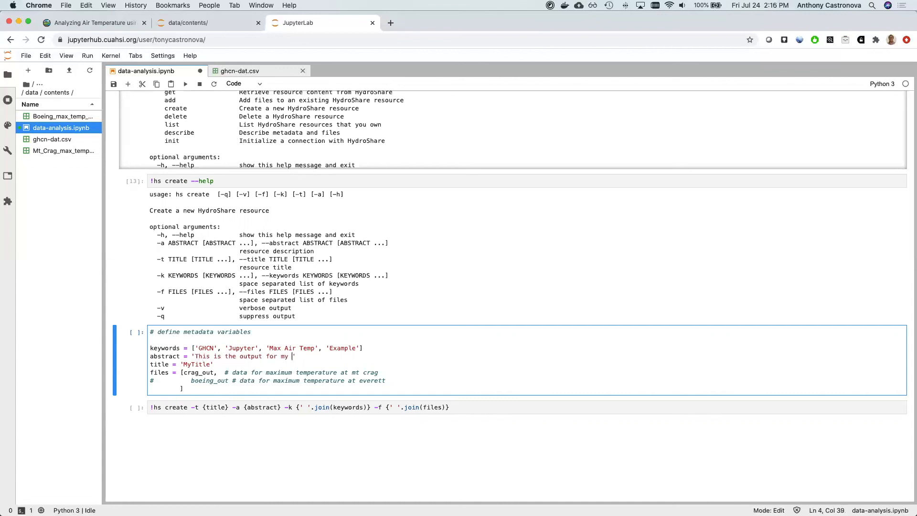
{"action": "type", "text": "max temp analysis"}
Set the title variable to 'Max Temp - Mount Crag WA'.
{"action": "key", "text": "Down"}
{"action": "key", "text": "BackSpace"}
{"action": "key", "text": "BackSpace"}
{"action": "key", "text": "BackSpace"}
{"action": "key", "text": "BackSpace"}
{"action": "key", "text": "BackSpace"}
{"action": "key", "text": "BackSpace"}
{"action": "key", "text": "BackSpace"}
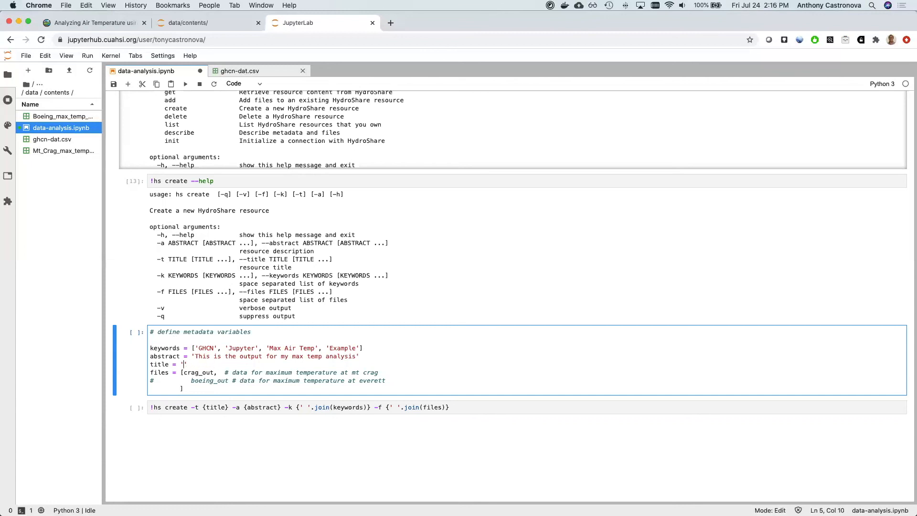
{"action": "type", "text": "Max Temp"}
{"action": "type", "text": " - Mount Crag WA"}
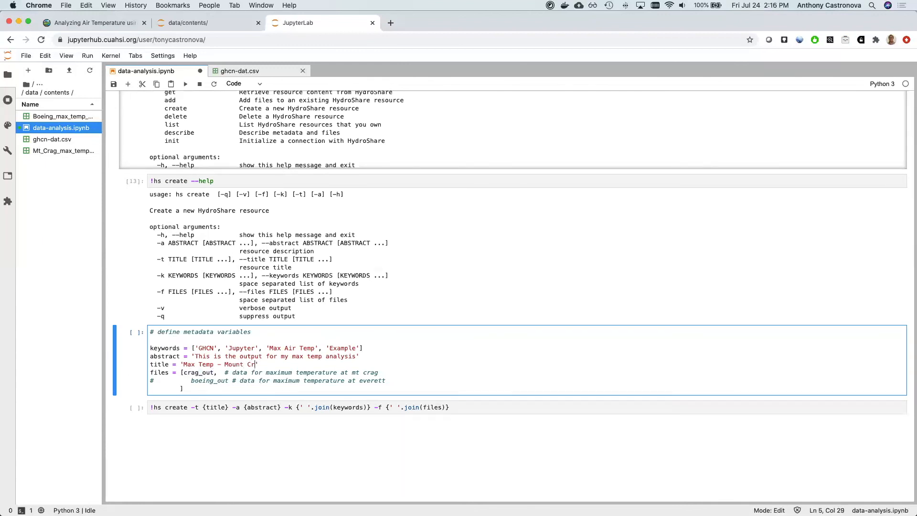
Append the keywords 'Mt Crag' and 'Seattle' to the end of the keywords list.
{"action": "left_click", "coordinate": [364, 348]}
{"action": "type", "text": ", "}
{"action": "type", "text": "'Mt Crag', 'Seatt;e"}
{"action": "key", "text": "BackSpace"}
{"action": "key", "text": "BackSpace"}
{"action": "type", "text": "le"}
Replace crag_out in the files list with the copied file name 'Mt_Crag_max_temp_monthly.csv' and run the metadata cell.
{"action": "left_click", "coordinate": [281, 364]}
{"action": "left_click_drag", "start_coordinate": [183, 372], "coordinate": [374, 381]}
{"action": "left_click", "coordinate": [374, 381]}
{"action": "double_click", "coordinate": [198, 373]}
{"action": "left_click_drag", "start_coordinate": [103, 313], "coordinate": [194, 331]}
{"action": "right_click", "coordinate": [93, 144]}
{"action": "left_click", "coordinate": [110, 189]}
{"action": "key", "text": "ctrl+a"}
{"action": "key", "text": "ctrl+c"}
{"action": "key", "text": "Return"}
{"action": "type", "text": "'"}
{"action": "key", "text": "ctrl+v"}
{"action": "key", "text": "shift+Return"}
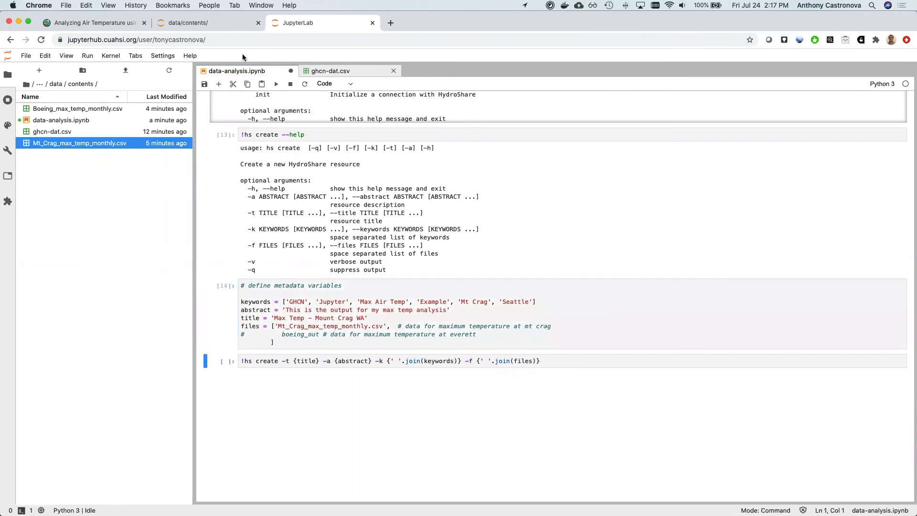
Run the !hs create cell to create the HydroShare resource from the defined title, abstract, keywords and files.
{"action": "left_click", "coordinate": [251, 361]}
{"action": "left_click", "coordinate": [604, 359]}
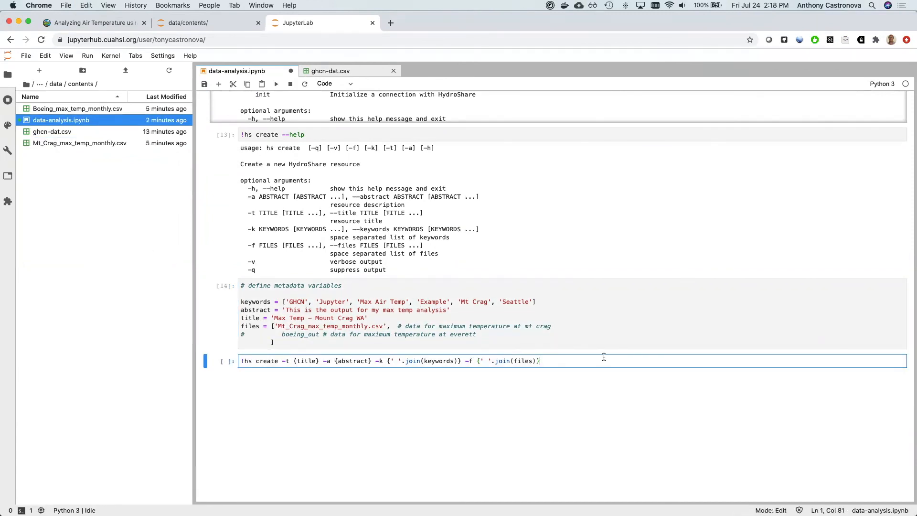
{"action": "key", "text": "shift+Return"}
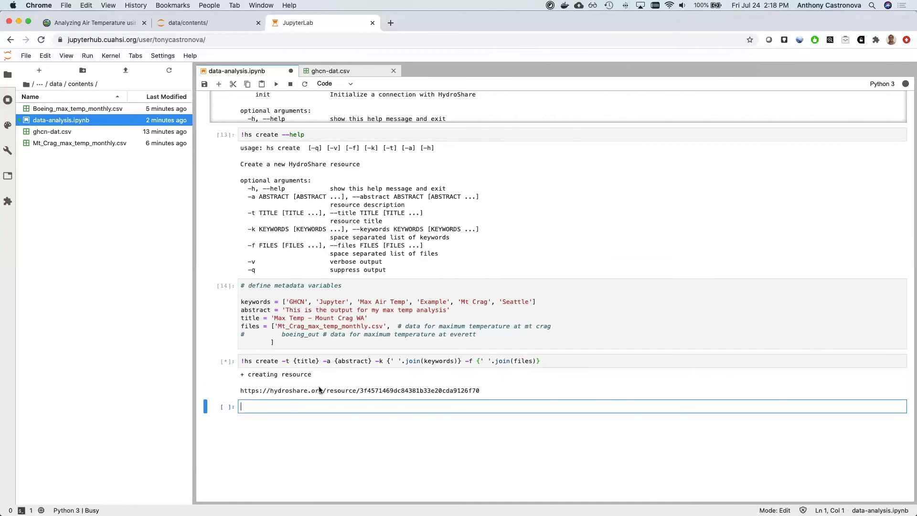
Copy the new resource's URL from the cell output and open it in a new browser tab.
{"action": "left_click_drag", "start_coordinate": [481, 386], "coordinate": [240, 393]}
{"action": "key", "text": "super+c"}
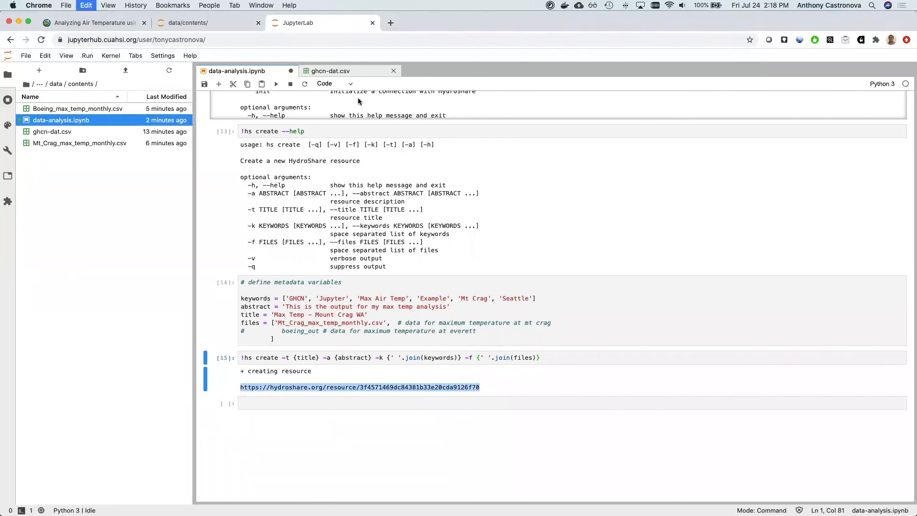
{"action": "left_click", "coordinate": [391, 23]}
{"action": "key", "text": "super+v"}
{"action": "key", "text": "Return"}
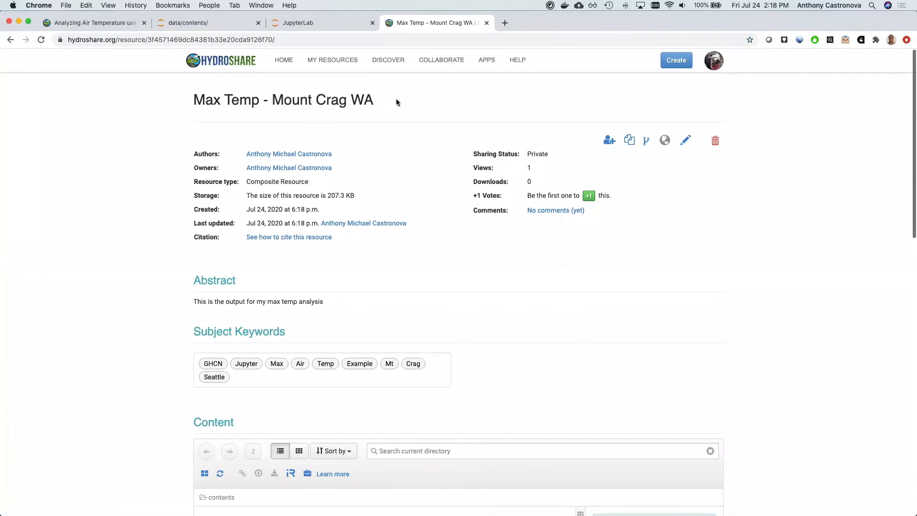
Review the new resource's sharing status, abstract, keywords, content file and citation on HydroShare, and close its page.
{"action": "scroll", "coordinate": [397, 100], "scroll_direction": "down", "scroll_amount": 1}
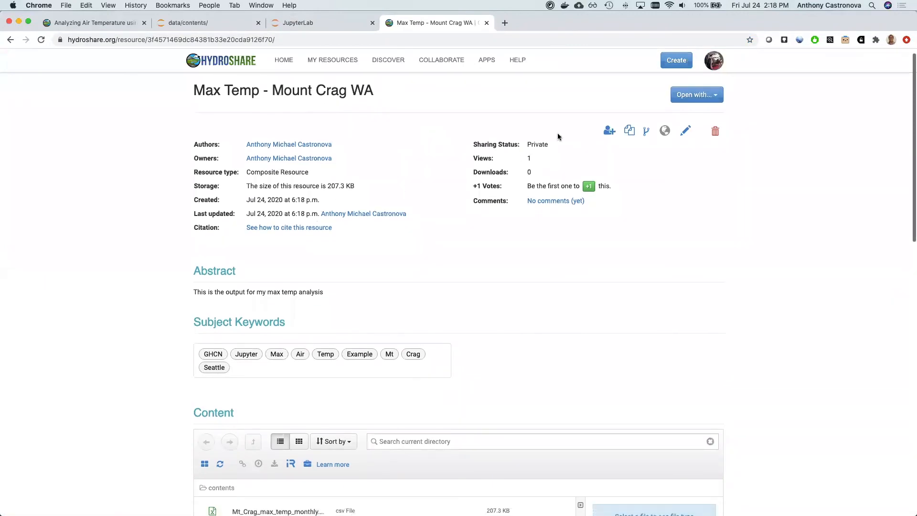
{"action": "double_click", "coordinate": [534, 142]}
{"action": "left_click", "coordinate": [130, 218]}
{"action": "scroll", "coordinate": [130, 221], "scroll_direction": "down", "scroll_amount": 3}
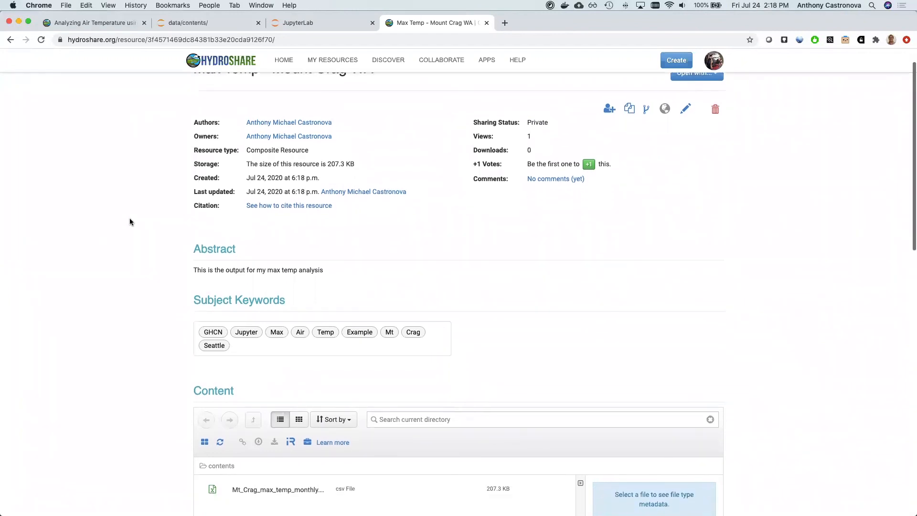
{"action": "scroll", "coordinate": [143, 221], "scroll_direction": "down", "scroll_amount": 3}
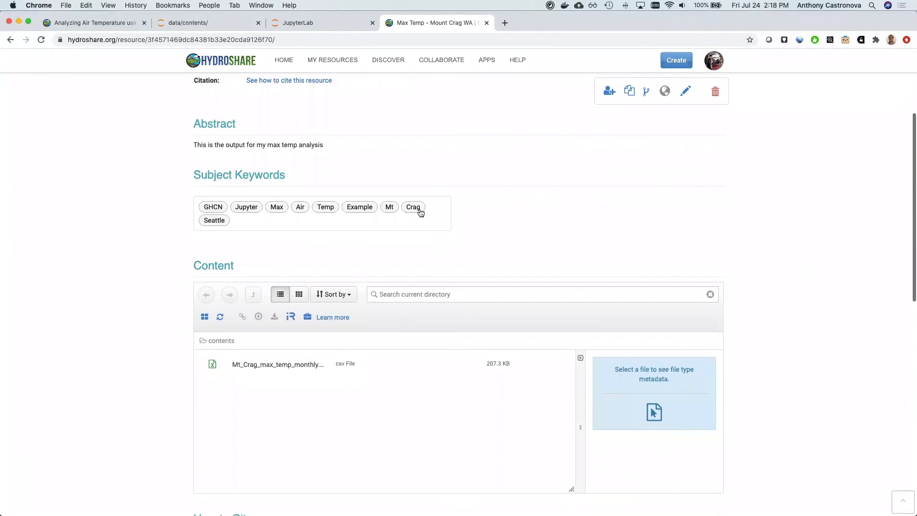
{"action": "scroll", "coordinate": [293, 261], "scroll_direction": "down", "scroll_amount": 6}
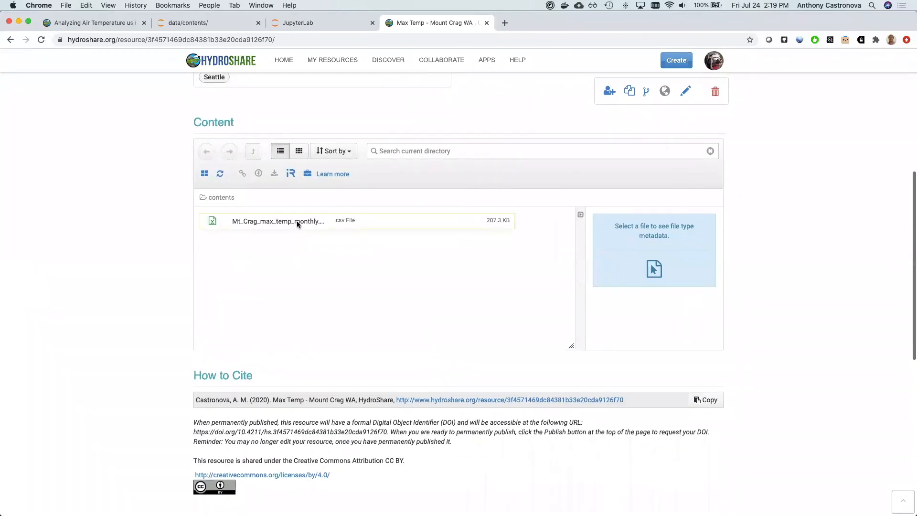
{"action": "left_click", "coordinate": [297, 221]}
{"action": "scroll", "coordinate": [124, 270], "scroll_direction": "down", "scroll_amount": 9}
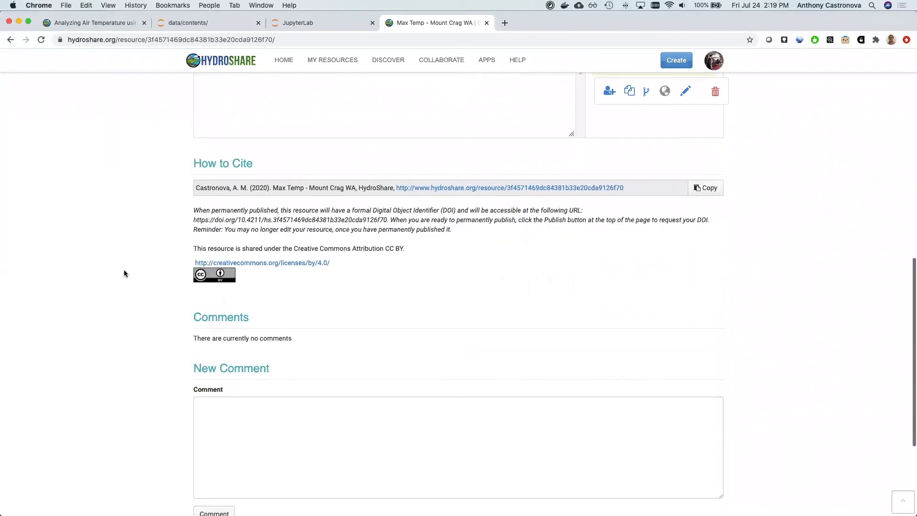
{"action": "scroll", "coordinate": [124, 271], "scroll_direction": "up", "scroll_amount": 14}
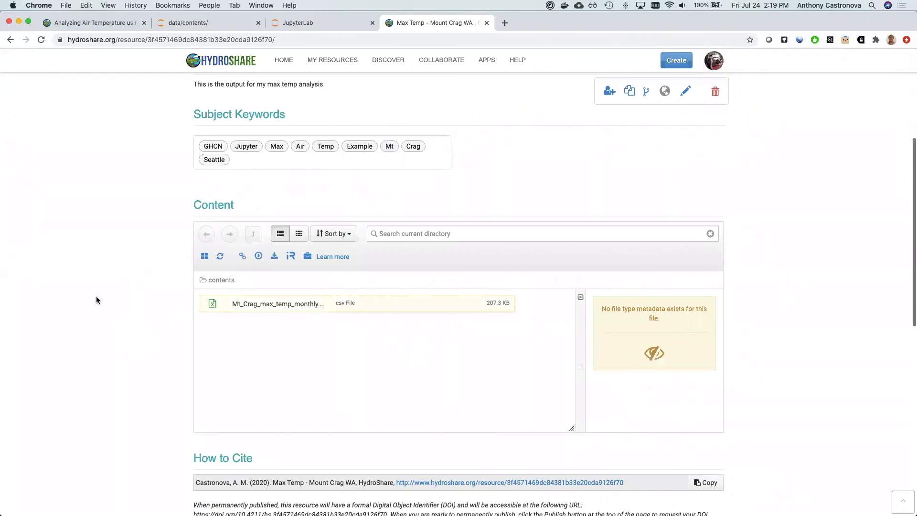
{"action": "scroll", "coordinate": [97, 289], "scroll_direction": "up", "scroll_amount": 5}
{"action": "key", "text": "super+w"}
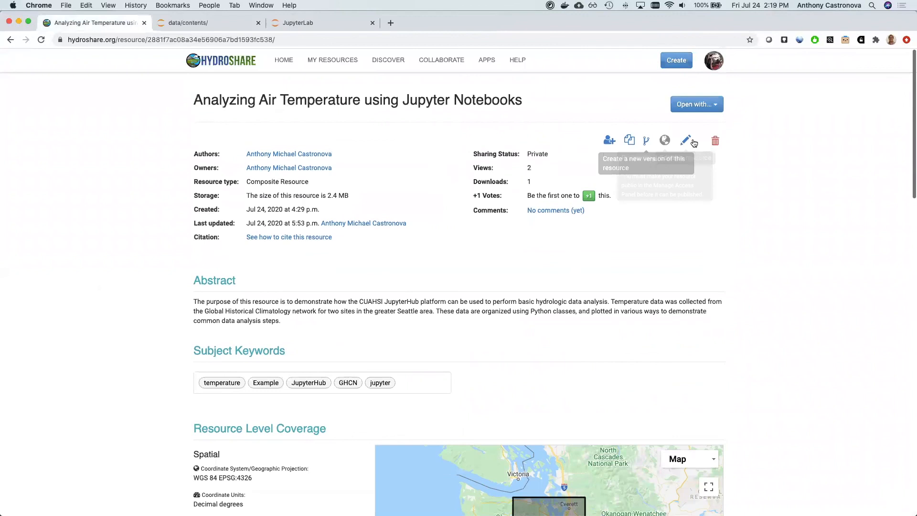